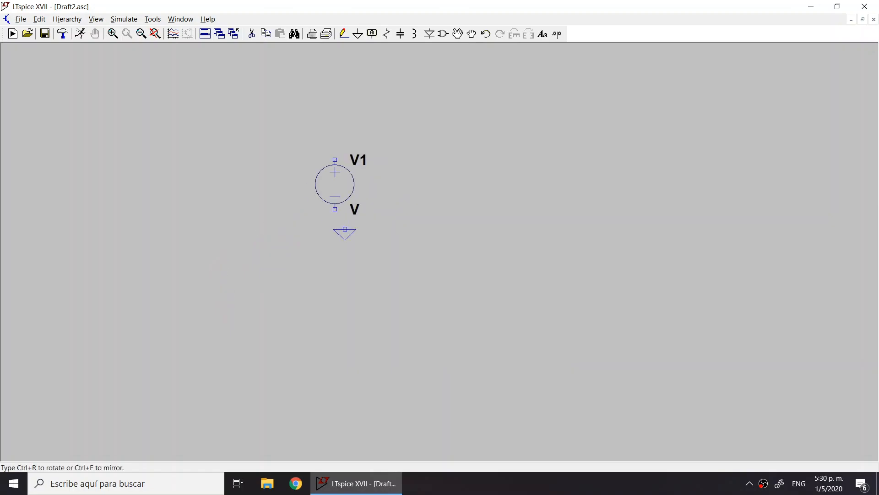
Step: Wire the negative terminal of voltage source V1 to the ground symbol below it
key(Escape)
scroll(360, 153, down, 3)
drag(361, 135, 371, 237)
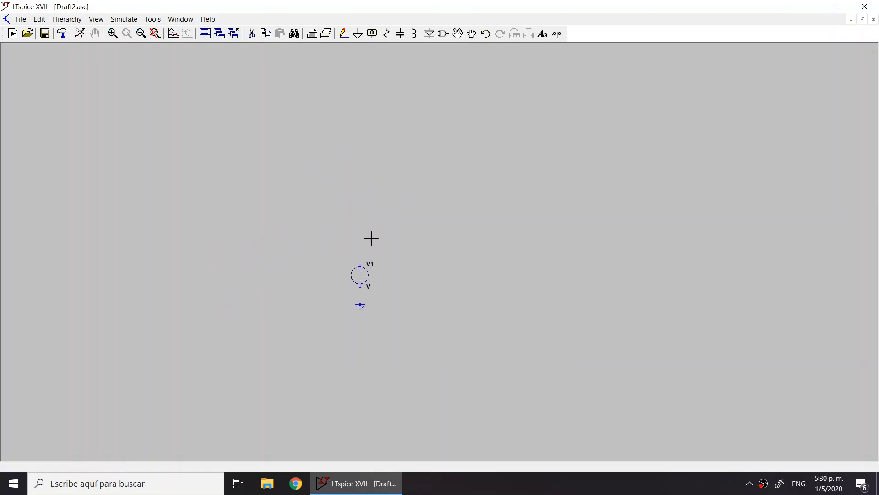
key(F3)
click(361, 296)
click(361, 285)
key(Escape)
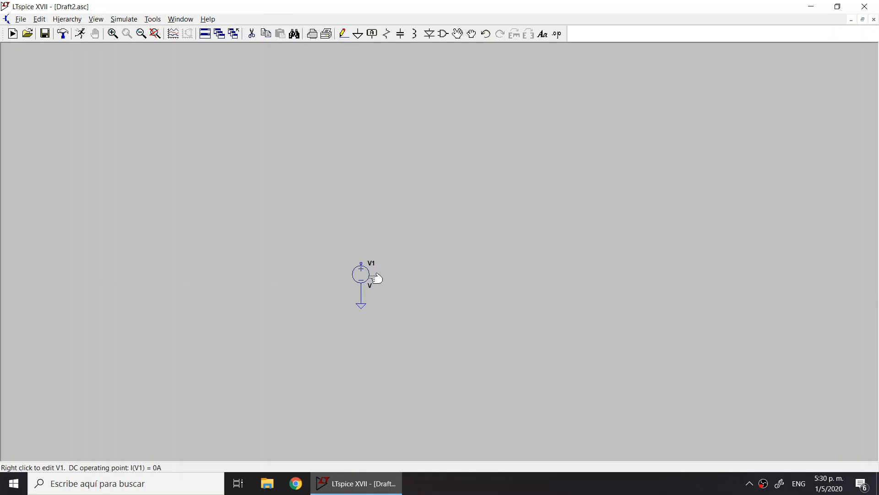
Step: Draw a short vertical wire upward from the positive terminal of V1, leaving its upper end open
key(F3)
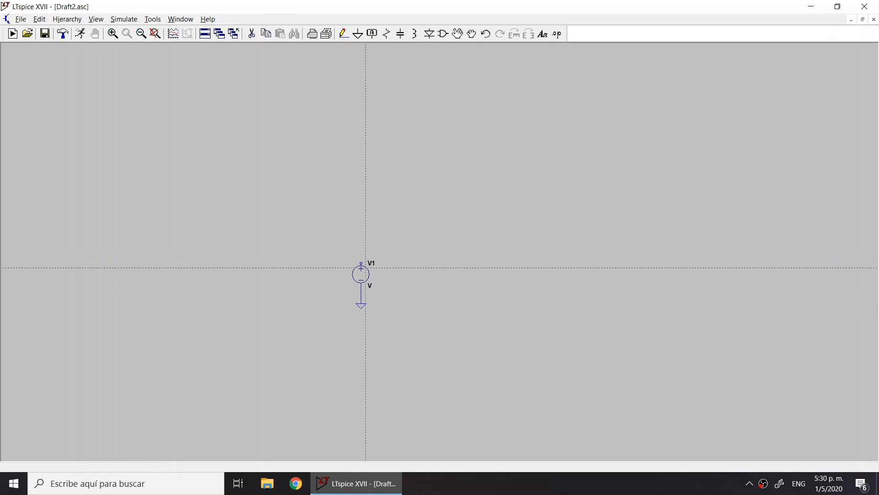
click(361, 263)
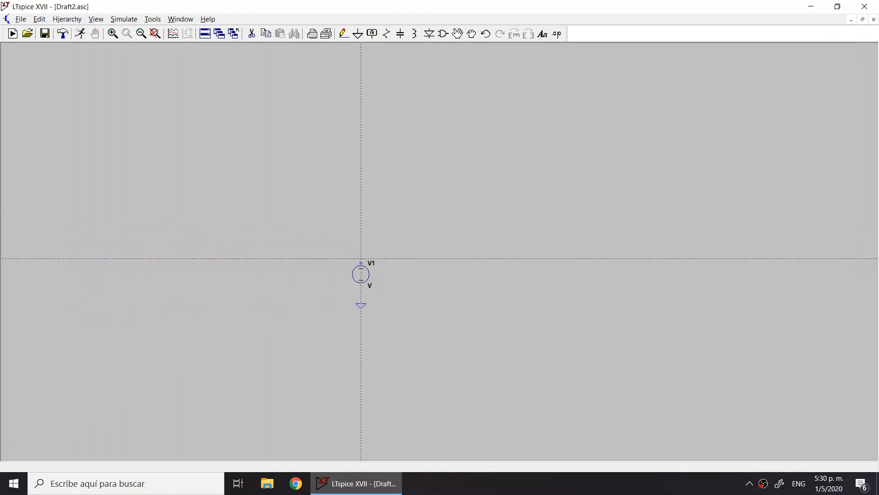
click(361, 236)
key(Escape)
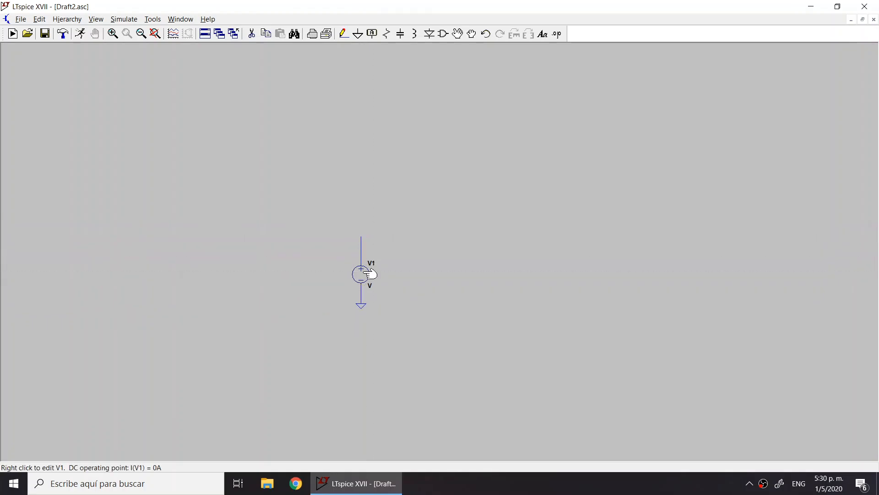
Step: Configure V1 as a SINE source with an amplitude of 1 V and a frequency of 1k Hz
right_click(370, 274)
click(503, 259)
click(274, 159)
click(412, 250)
text(1)
click(415, 262)
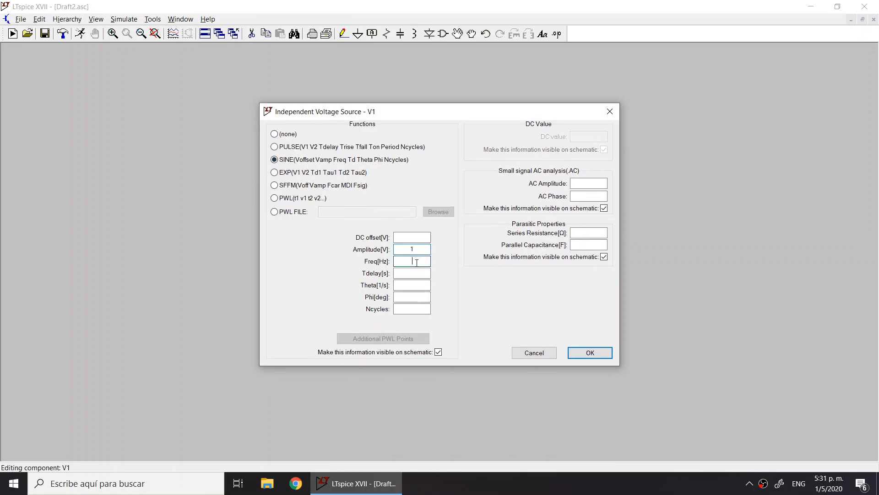
click(584, 349)
Step: Run a transient simulation with a stop time of 10m and plot the voltage on the wire above V1
click(82, 37)
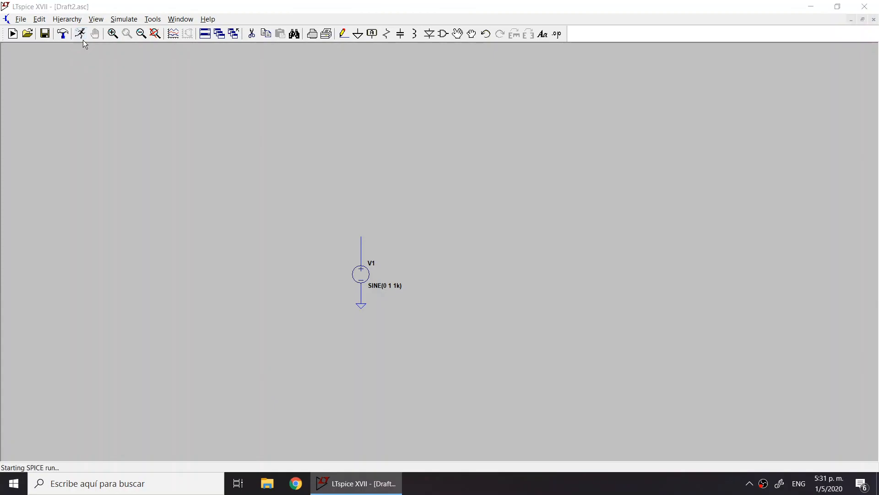
text(10m)
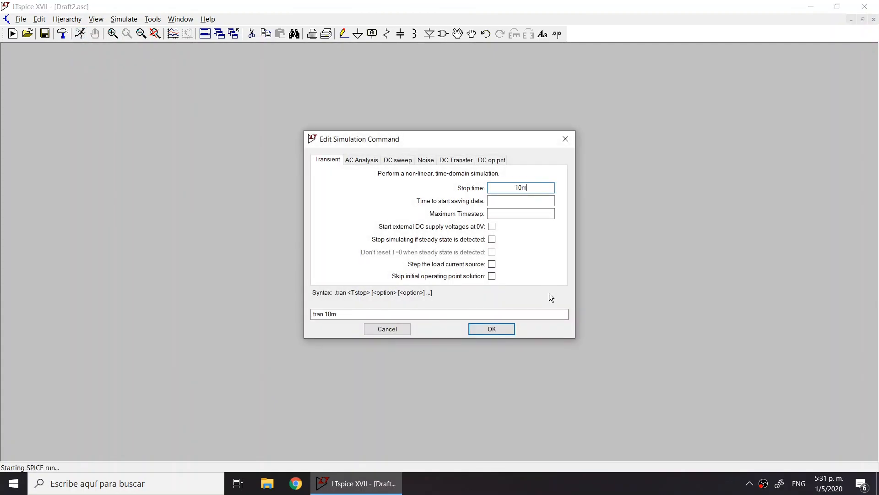
click(499, 331)
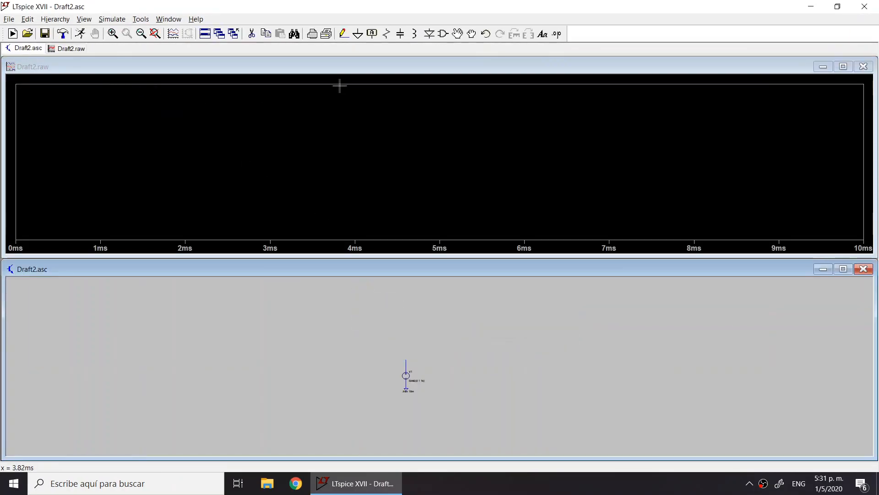
click(405, 366)
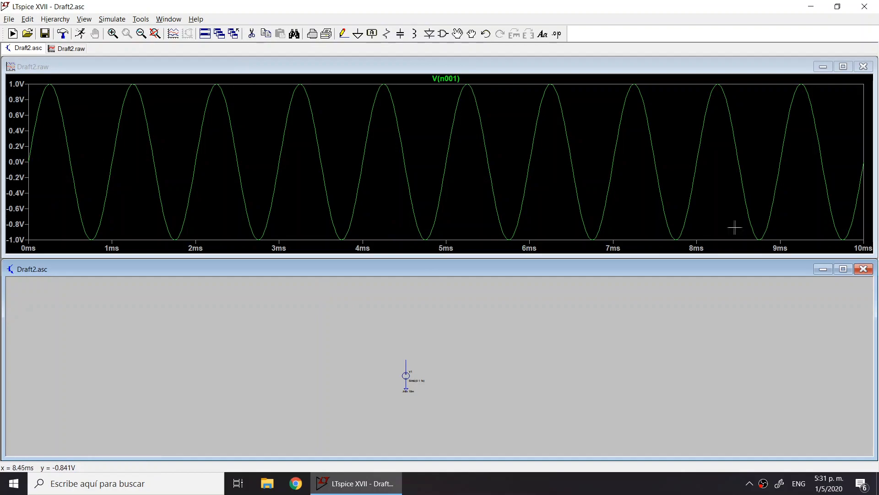
Step: Generate the FFT of V(n001) with the default settings and maximize its plot window
click(468, 70)
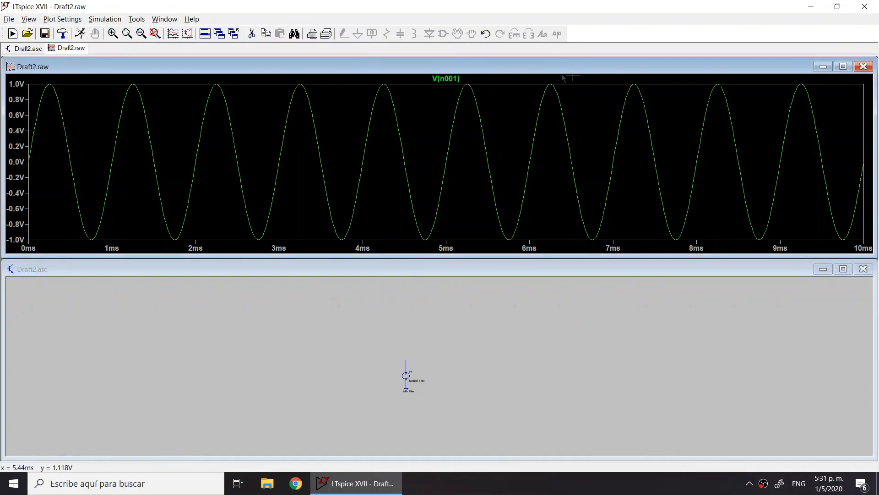
right_click(417, 138)
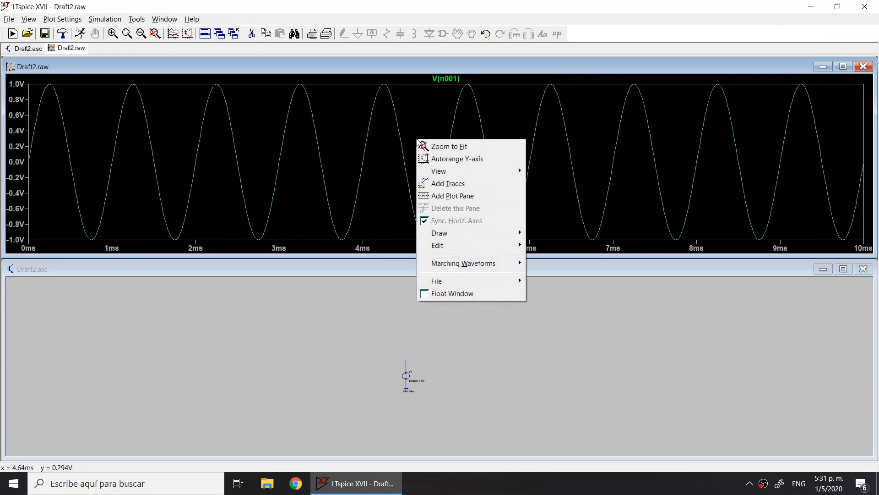
mouse_move(451, 171)
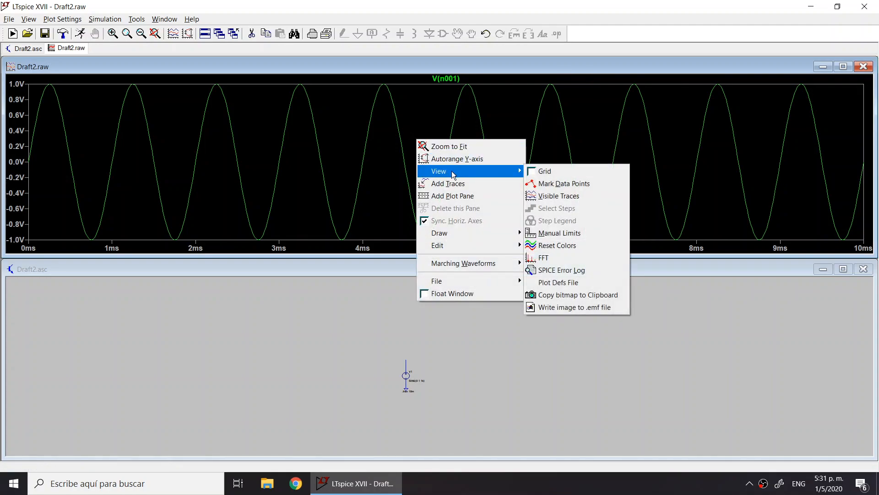
click(562, 259)
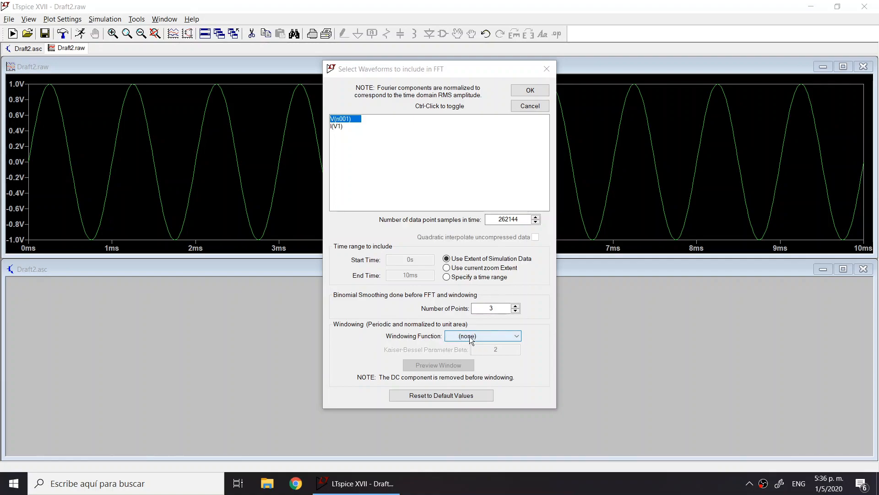
click(526, 90)
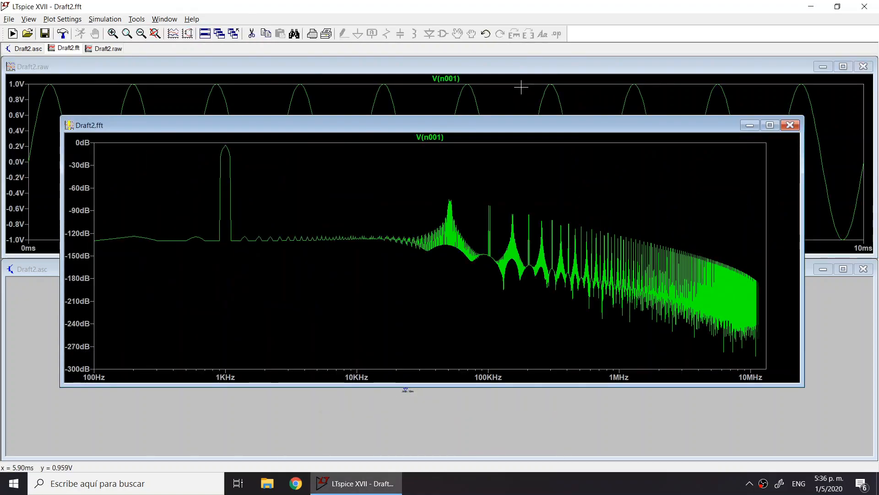
click(769, 125)
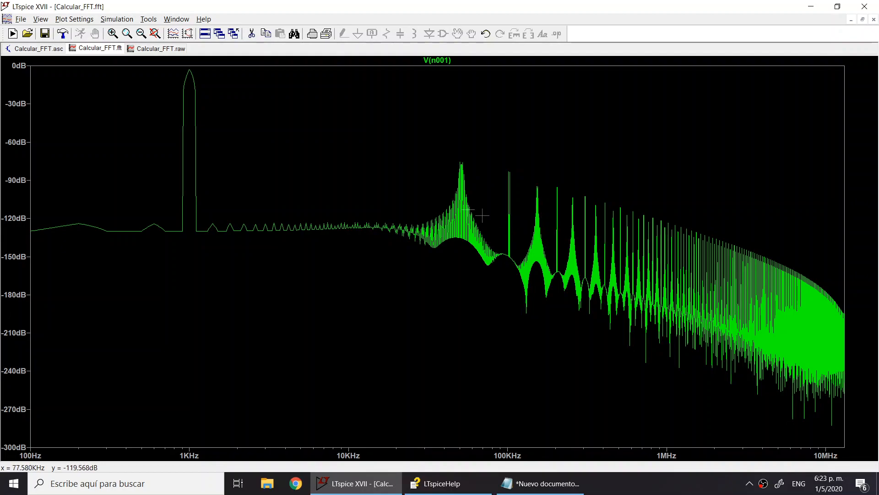
Step: Copy the line ".options numdgt = 7" from the Notepad file and add it to the schematic as a SPICE directive
click(39, 48)
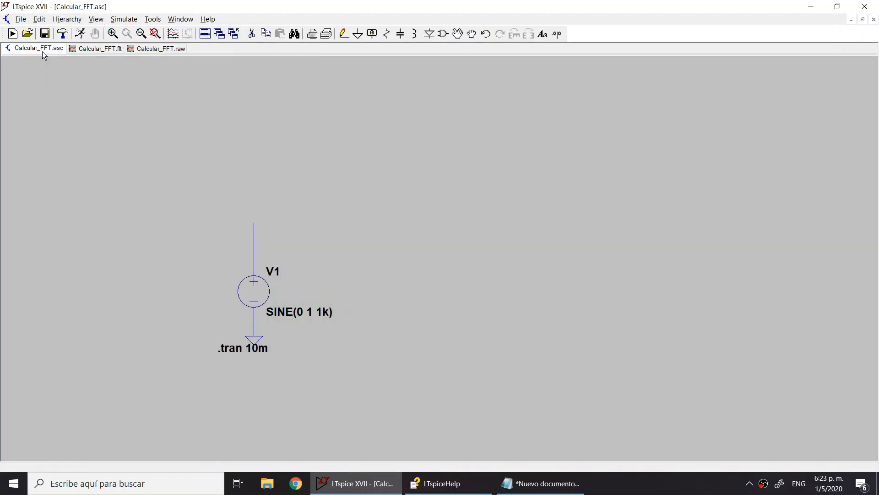
click(556, 37)
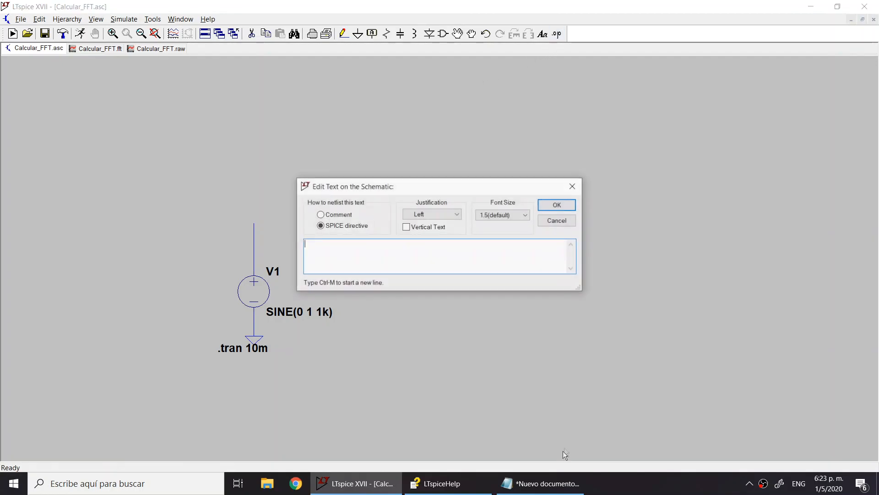
click(540, 483)
drag(245, 103, 4, 114)
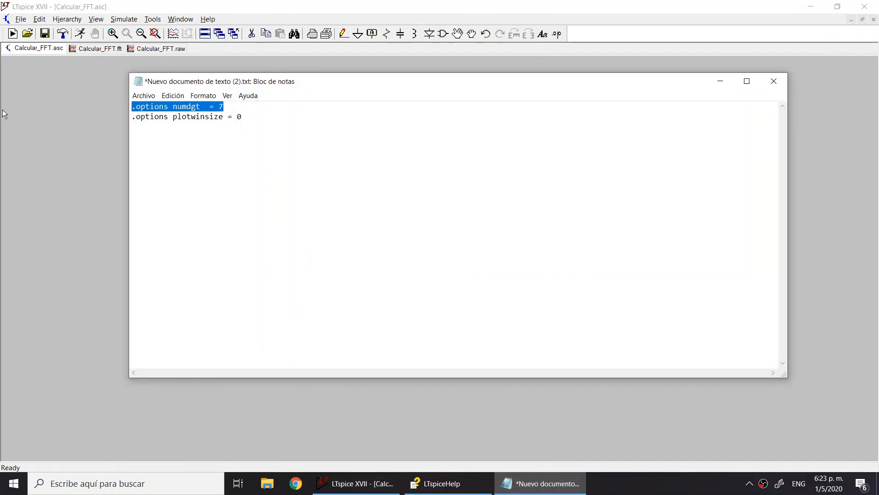
key(ctrl+c)
key(alt+Tab)
key(ctrl+v)
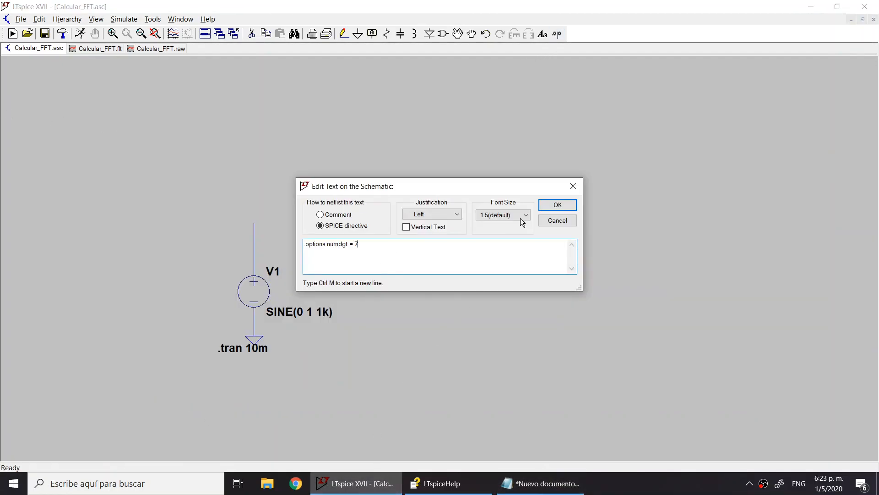
click(558, 205)
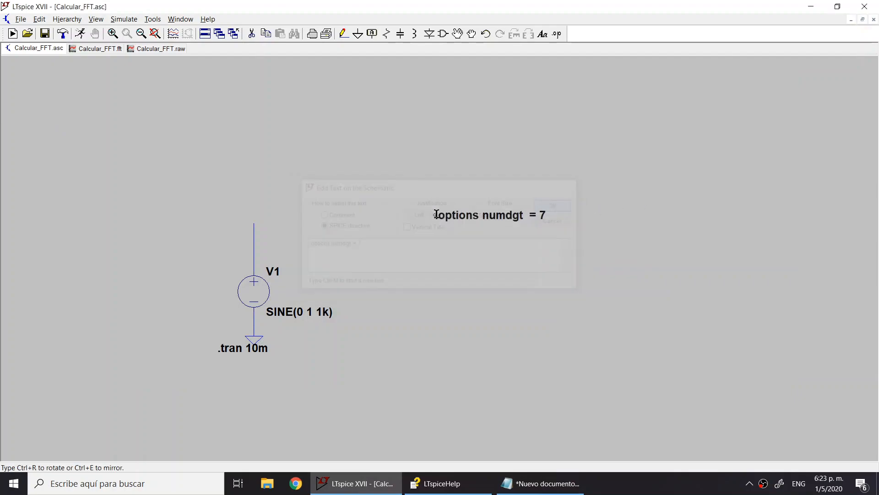
Step: Add the Notepad line ".options plotwinsize = 0" as a SPICE directive beneath the numdgt one, saving and closing the text file
click(557, 34)
click(540, 483)
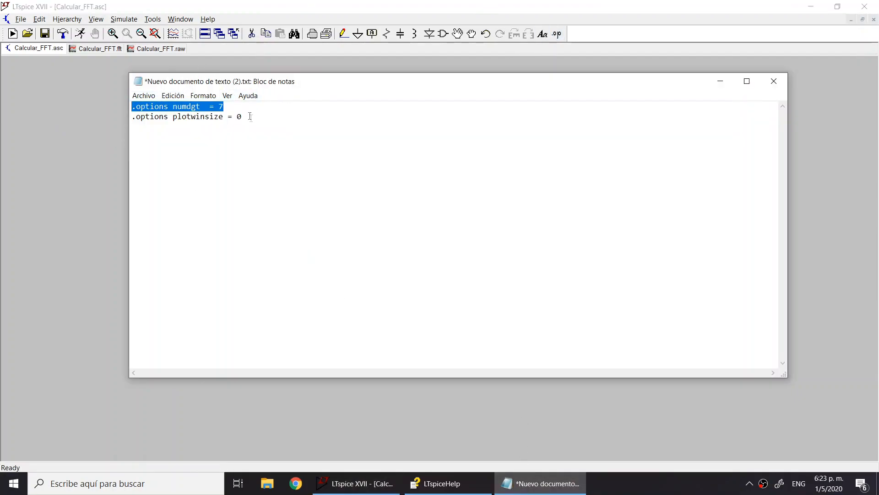
drag(242, 116, 86, 137)
click(774, 80)
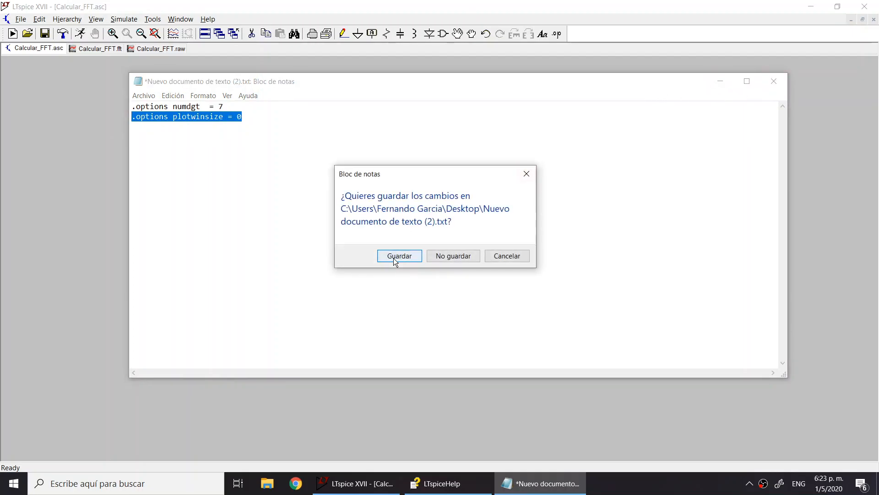
click(400, 254)
key(ctrl+v)
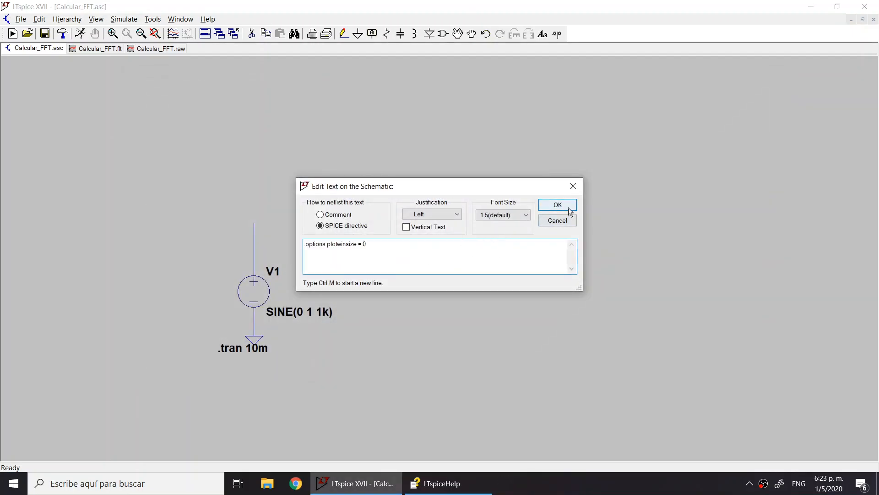
click(558, 204)
click(445, 221)
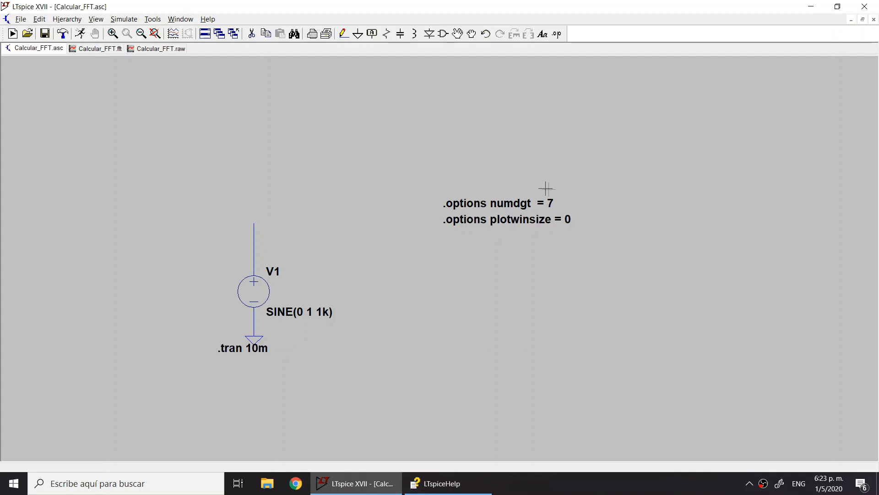
Step: Switch to LTspiceHelp and review the .OPTIONS reference table down to the plotwinsize entry, then return to the LTspice schematic
click(465, 480)
scroll(413, 366, up, 5)
scroll(390, 316, down, 10)
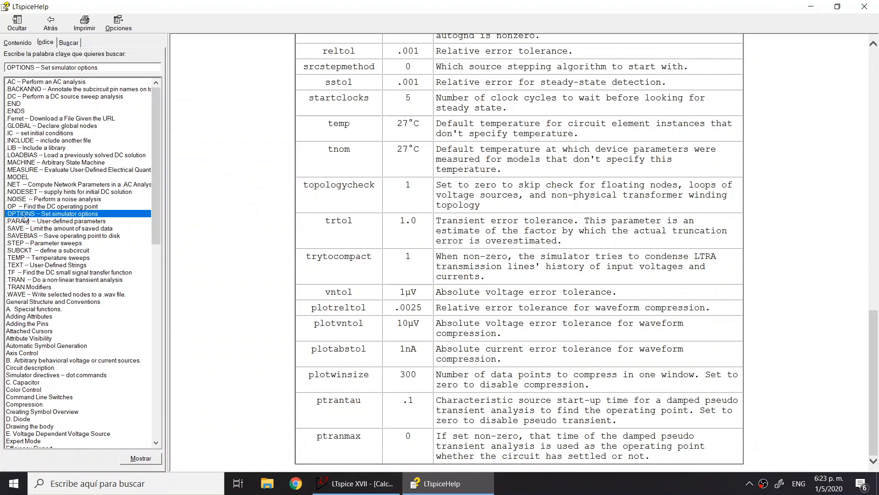
click(326, 481)
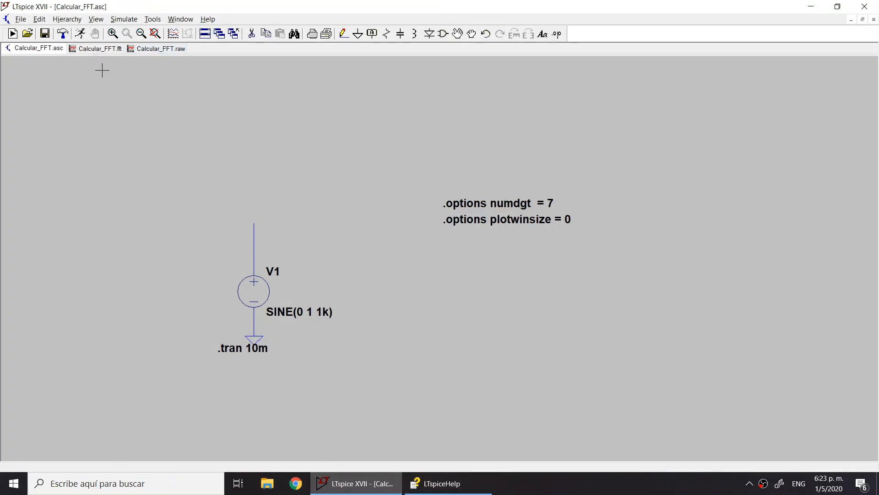
Step: Close the old Calcular_FFT.fft plot and rerun the simulation with the added option directives
right_click(98, 47)
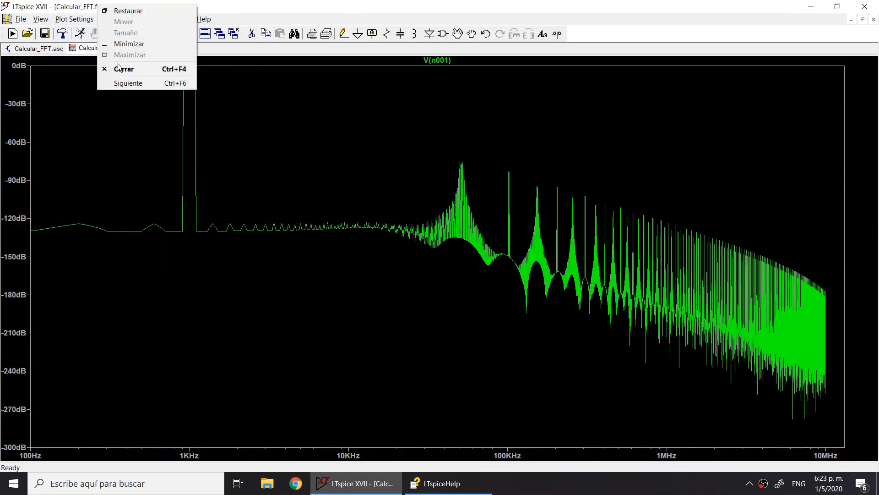
key(Escape)
right_click(104, 53)
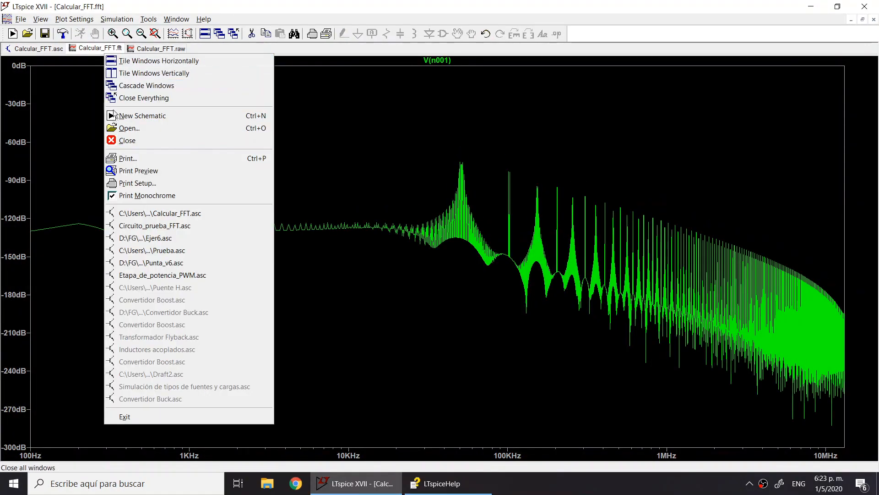
click(124, 141)
click(82, 35)
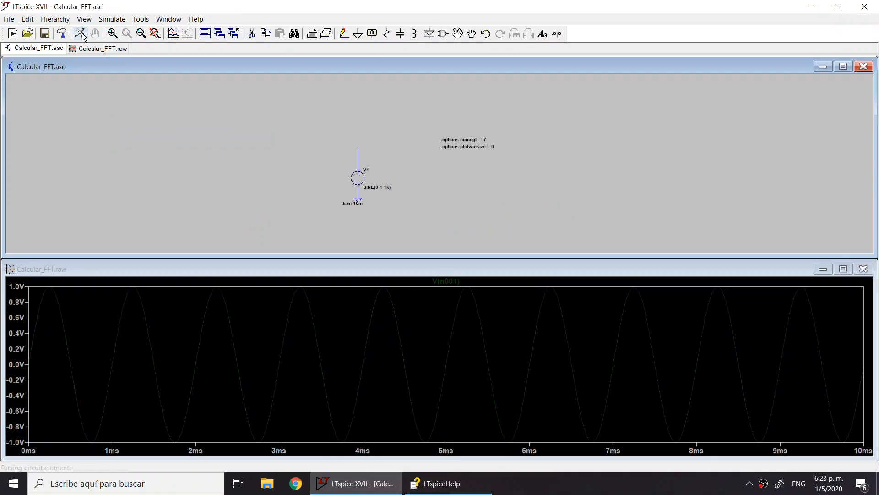
Step: Compute the FFT of V(n001) from the rerun waveform and enlarge the resulting spectrum to full window
right_click(404, 349)
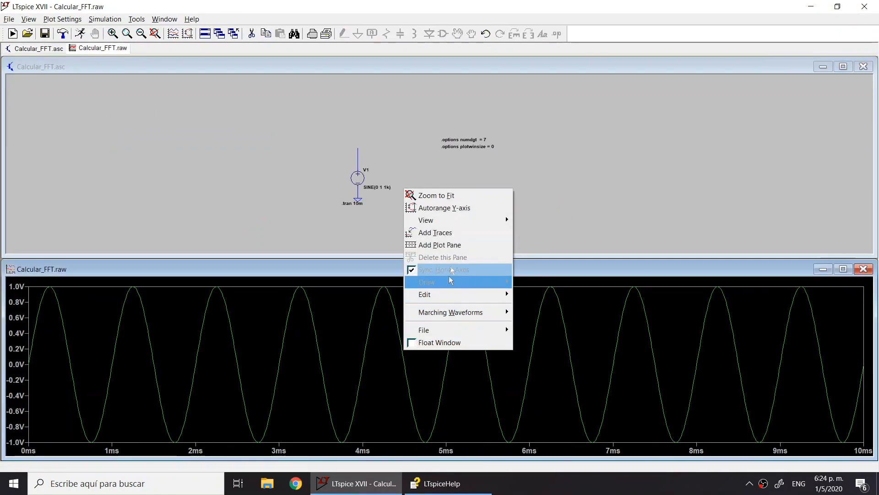
mouse_move(449, 221)
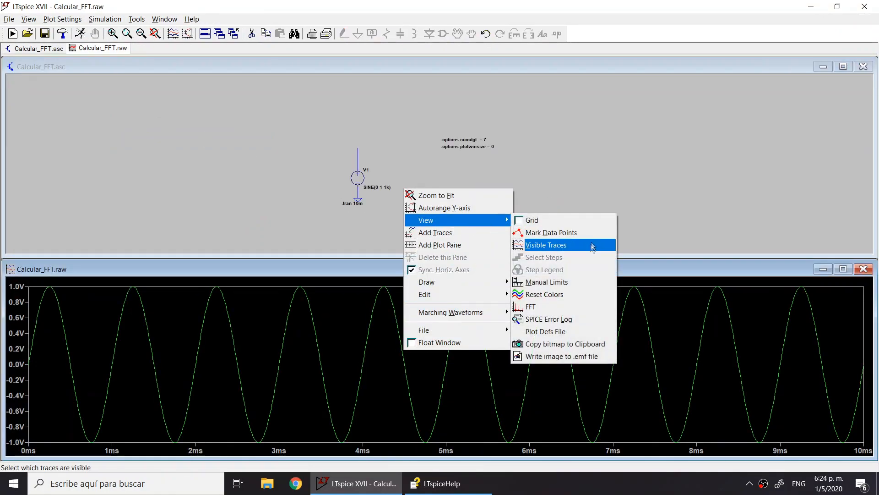
click(554, 306)
click(526, 92)
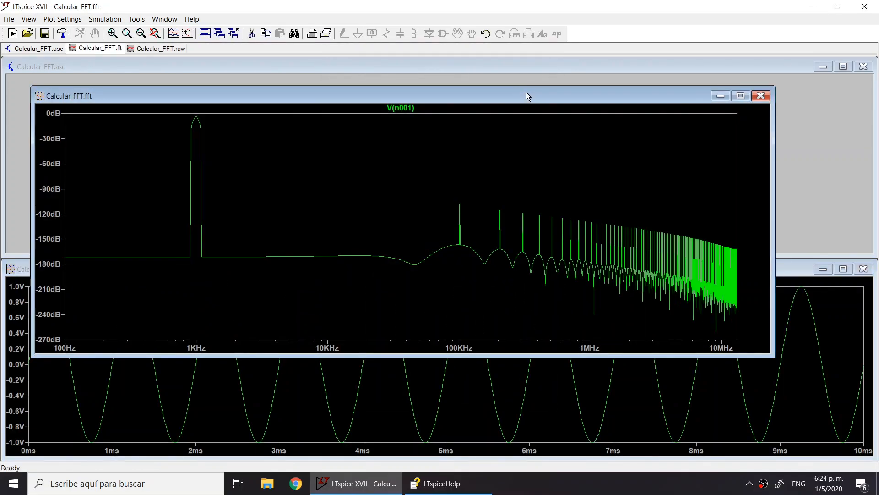
click(741, 95)
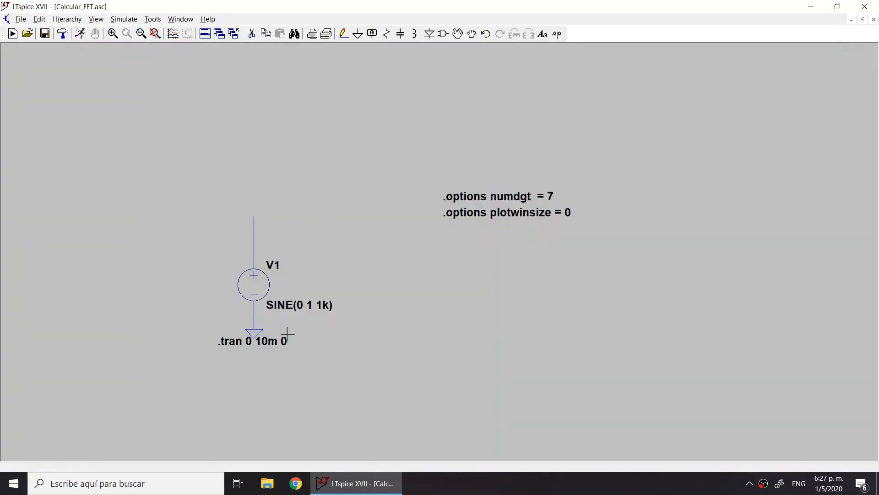
Step: Set the transient analysis to a 100m stop time and a 100n maximum timestep
right_click(259, 339)
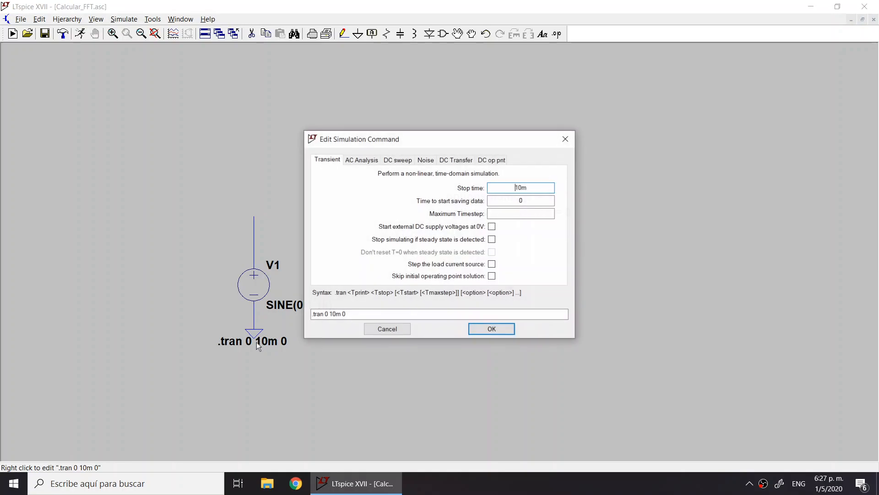
click(532, 213)
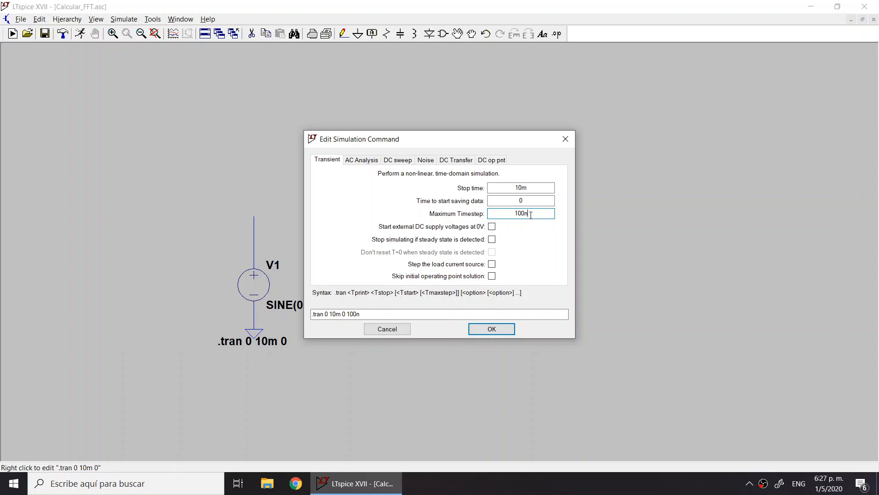
click(522, 187)
text(0)
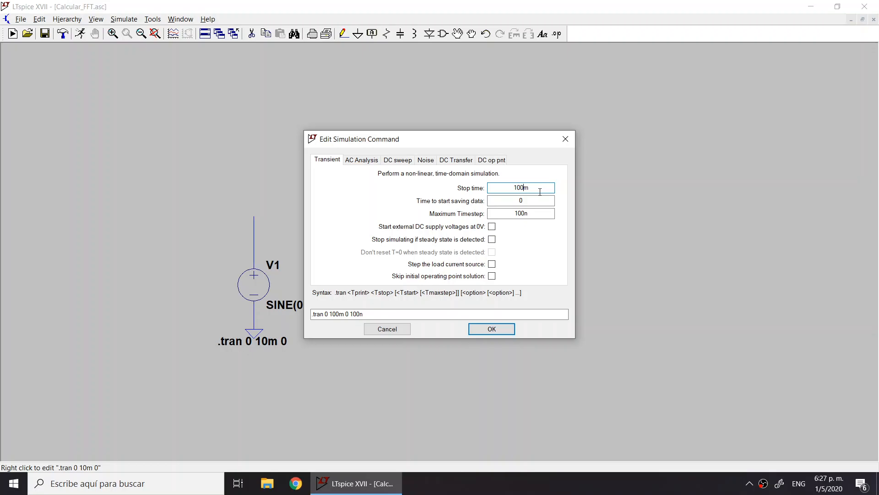
click(505, 330)
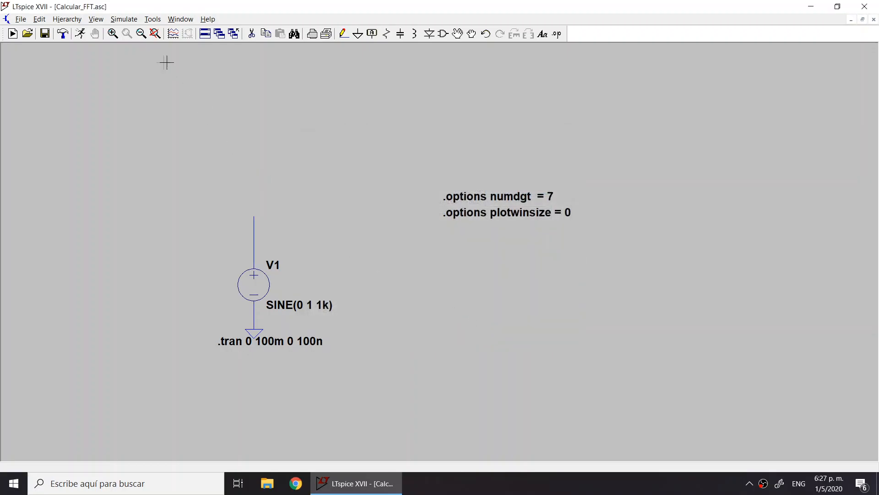
Step: Rerun the simulation with the new transient settings and plot the voltage at the node above V1
click(86, 35)
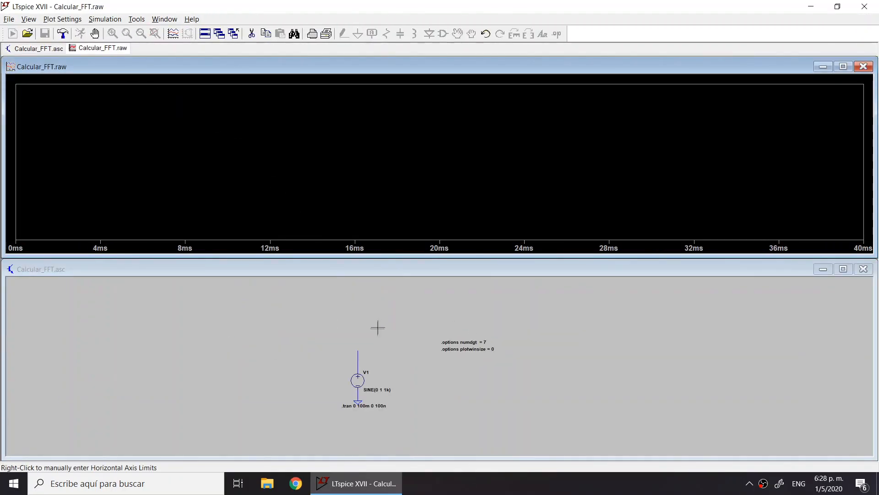
click(357, 356)
click(360, 355)
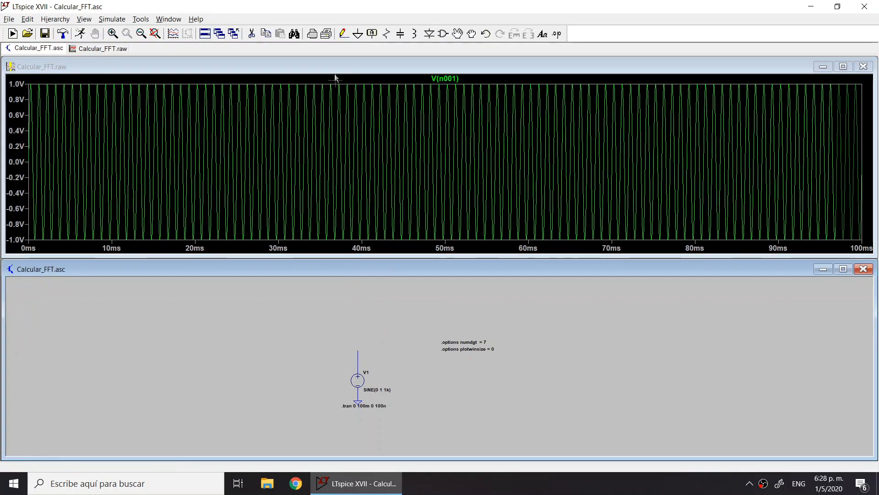
Step: Compute the FFT of V(n001) from the 100 ms waveform and maximize the resulting spectrum
click(329, 68)
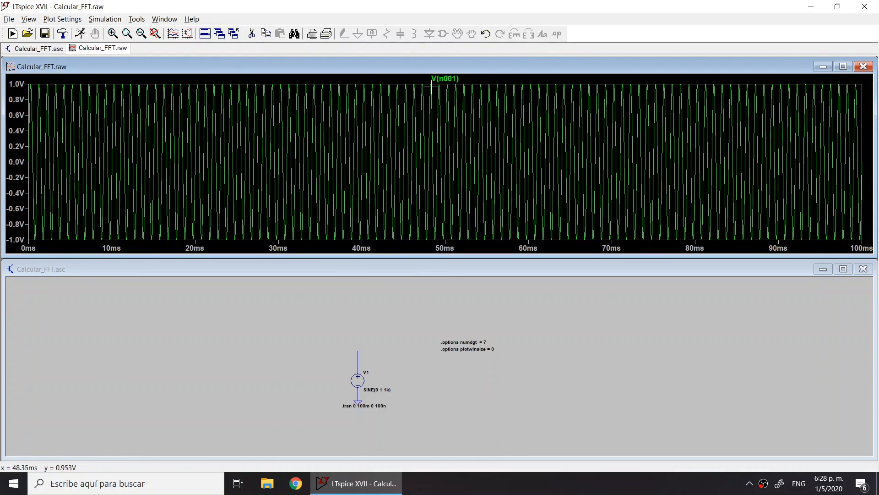
right_click(360, 154)
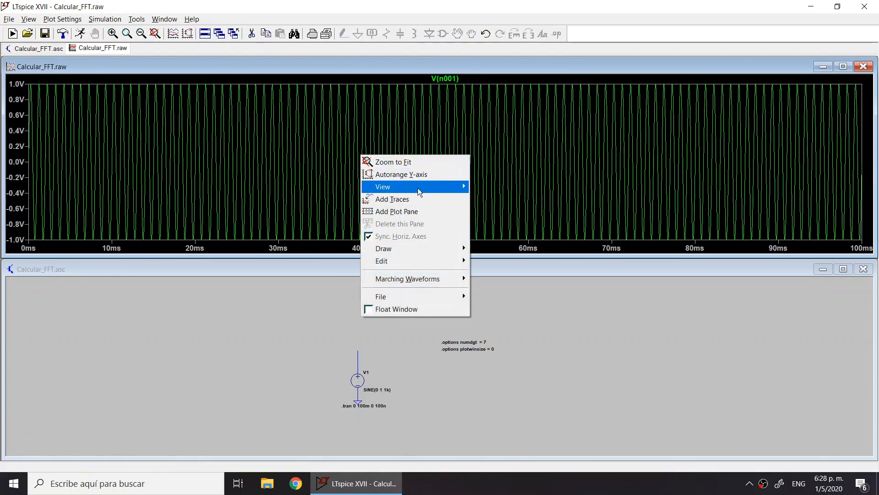
mouse_move(416, 188)
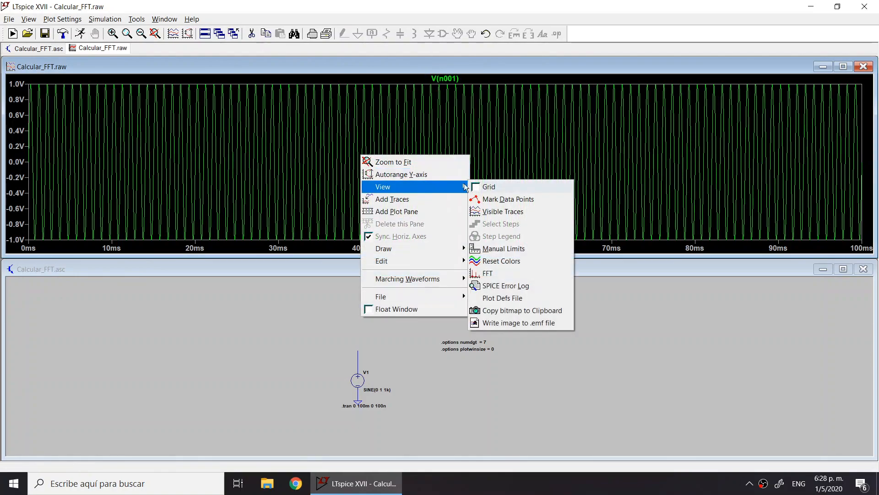
click(496, 275)
click(525, 91)
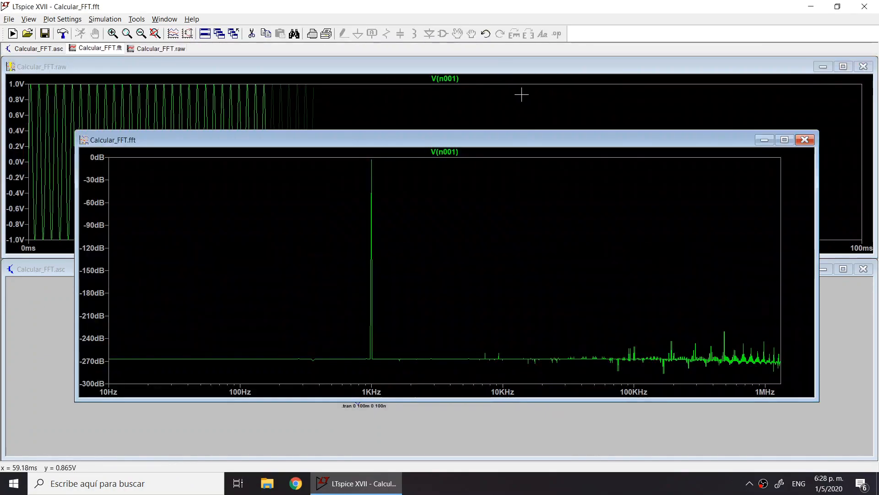
click(783, 142)
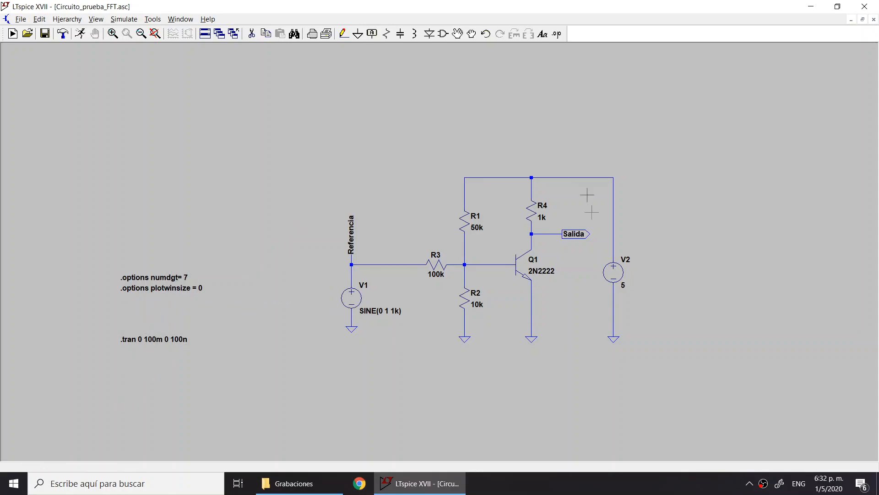
Step: Simulate the 2N2222 transistor circuit in Circuito_prueba_FFT and plot the voltage at the Salida node
click(81, 35)
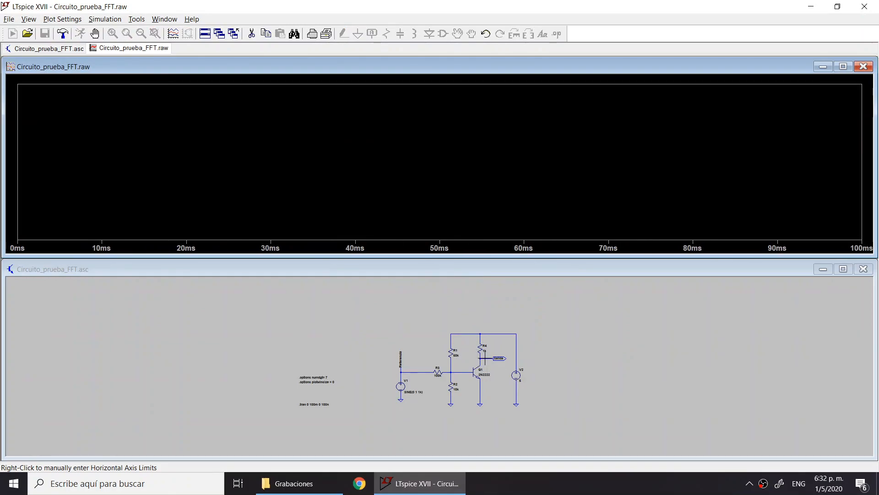
click(481, 355)
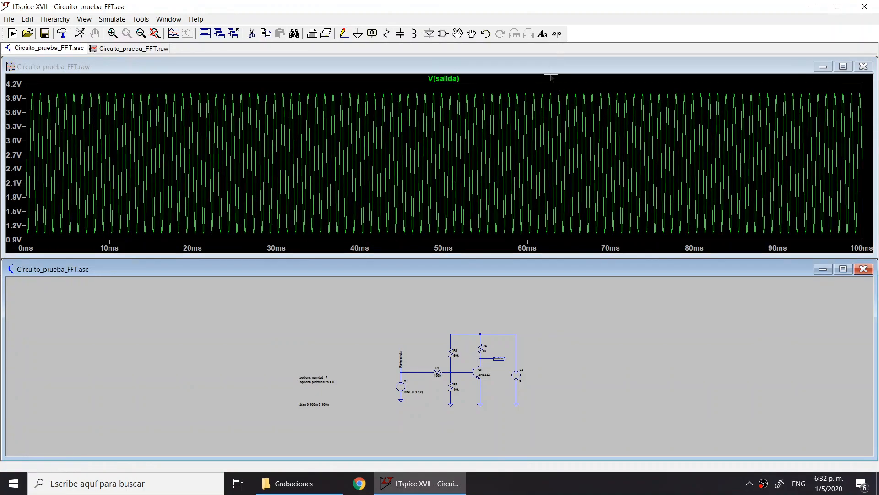
click(540, 70)
Step: Compute the FFT of V(salida) over the full extent of the simulation data and maximize the spectrum
right_click(377, 121)
mouse_move(427, 150)
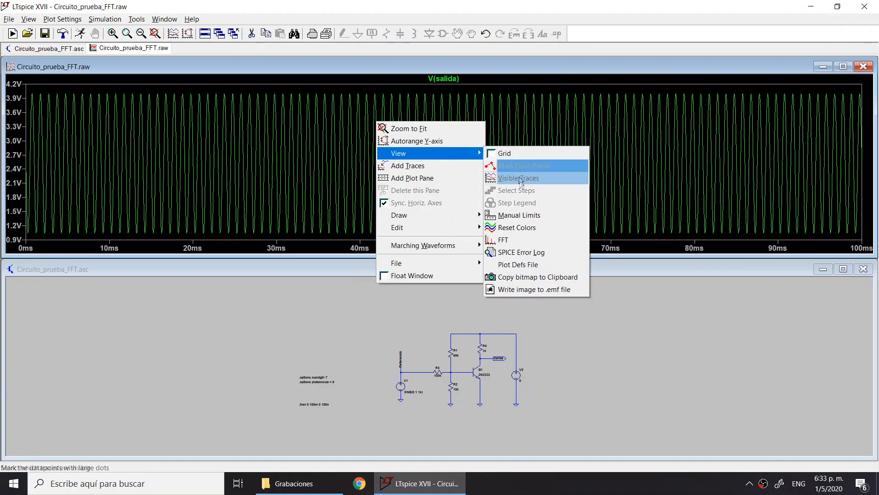
click(532, 241)
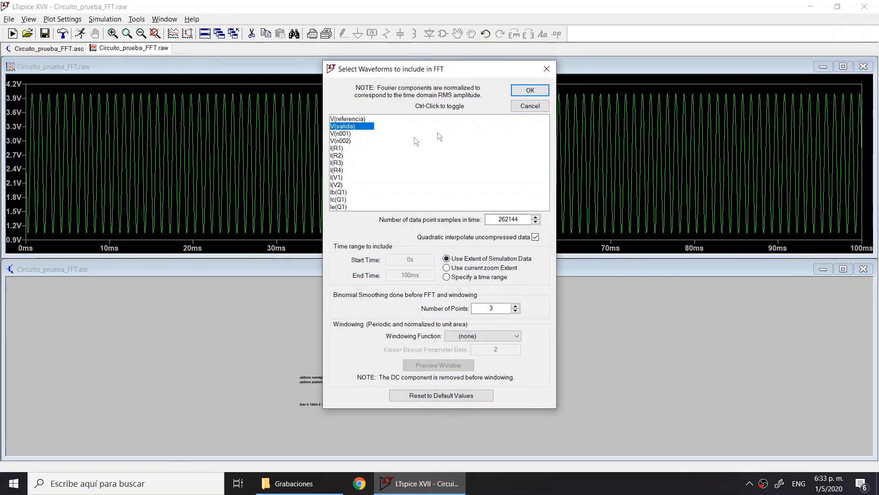
click(514, 92)
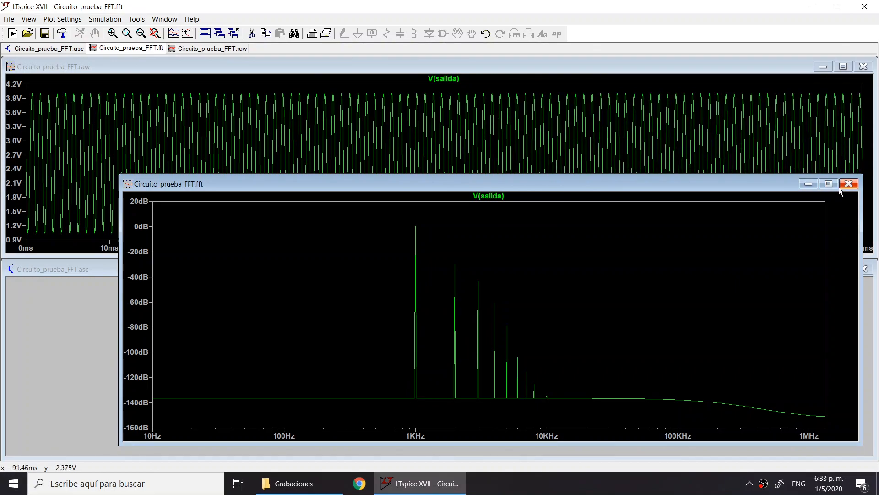
click(829, 184)
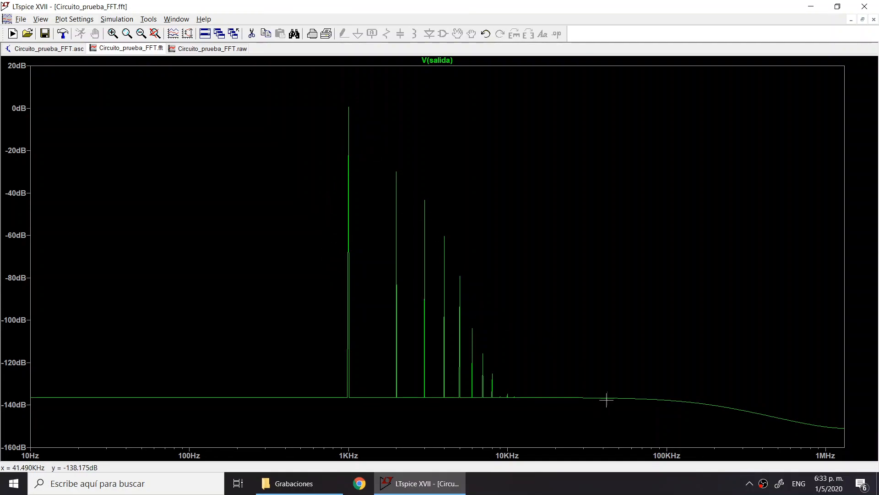
Step: Go back to the circuit schematic, read the .FOUR command syntax in LTspiceHelp, and return to LTspice
click(72, 49)
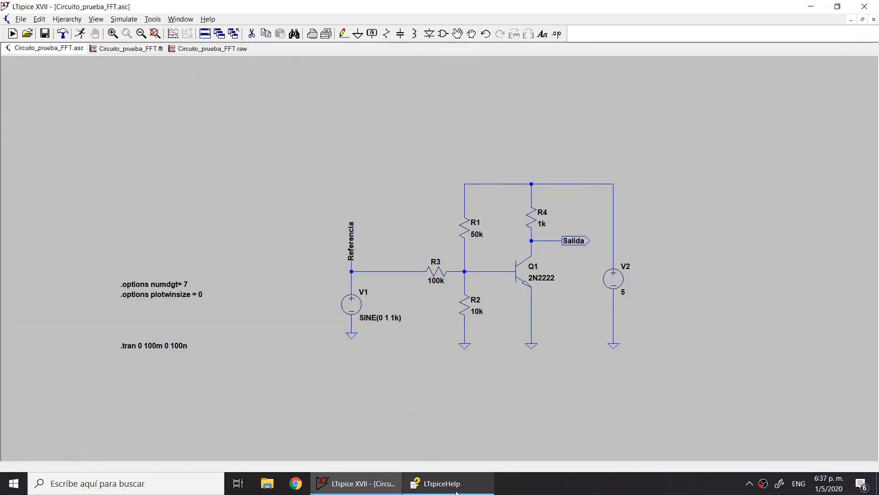
click(442, 483)
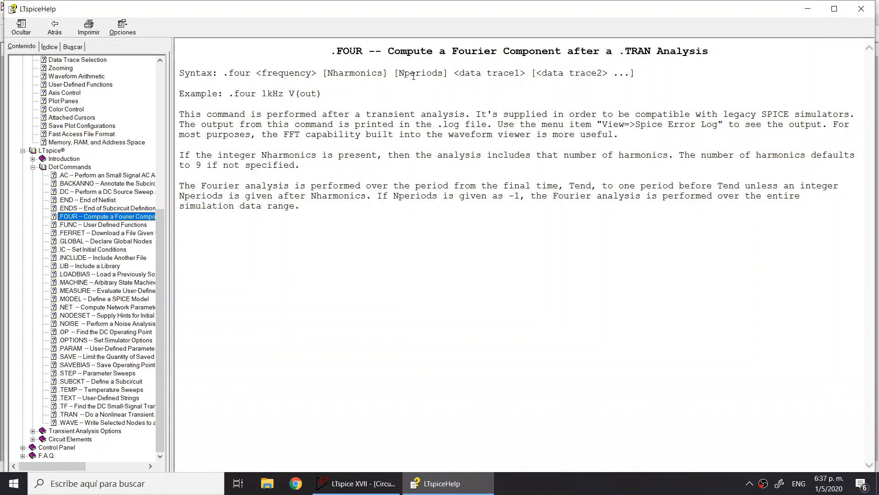
click(357, 483)
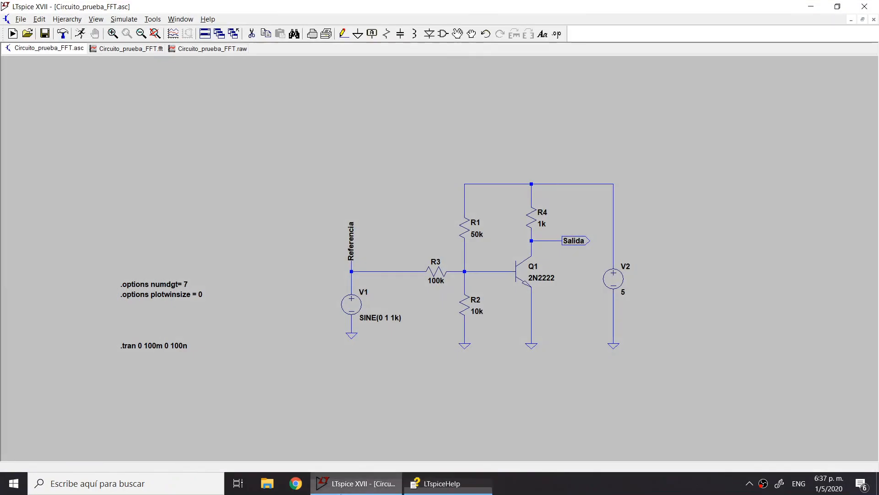
Step: Add the SPICE directive ".four 1000 10 100 V(Salida) V(Referencia)" between the .options lines and the .tran command
click(557, 34)
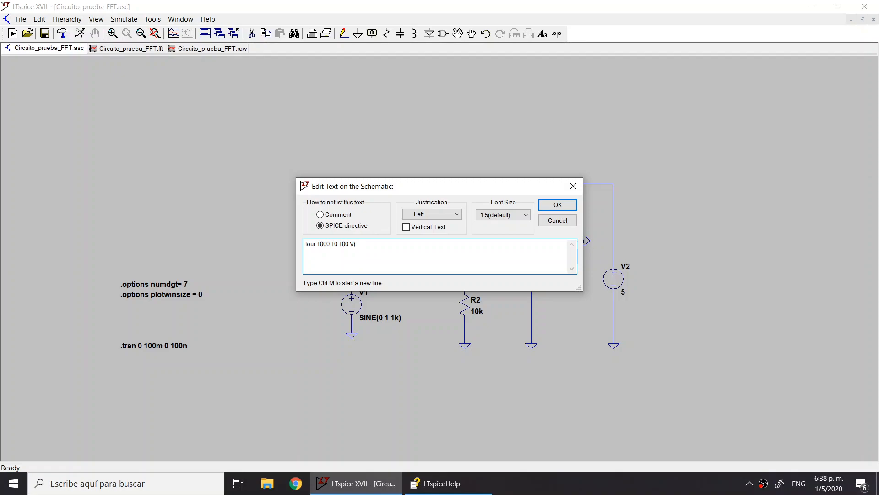
drag(452, 181, 381, 159)
text(Salida)
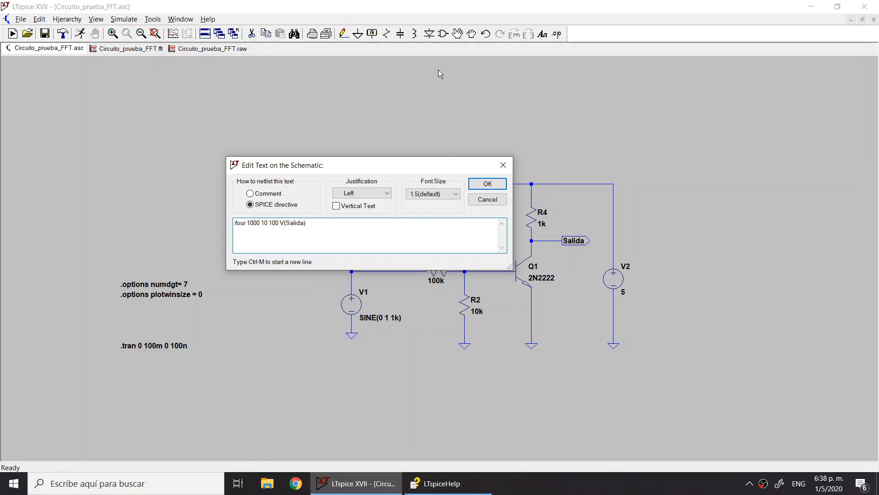
drag(384, 163, 596, 226)
text(V)
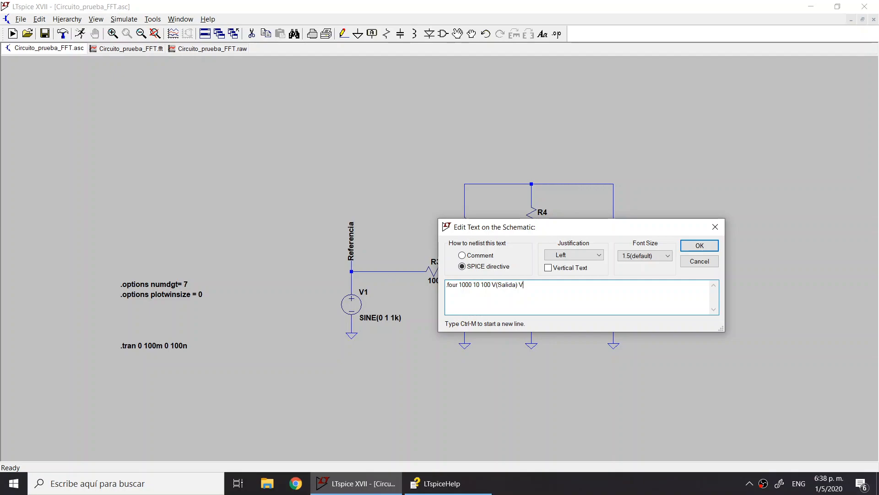
text((Referencia)
click(700, 246)
click(117, 322)
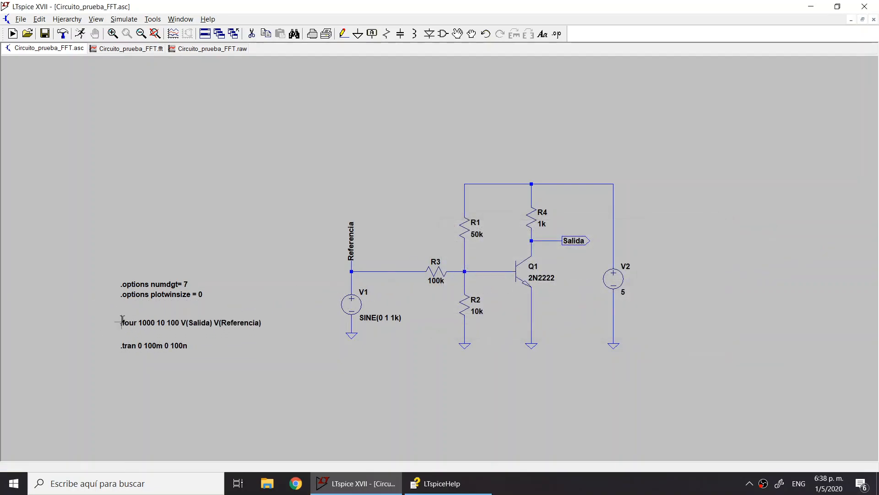
Step: Rerun the circuit simulation with the .four directive and open the SPICE Error Log once it completes
click(81, 35)
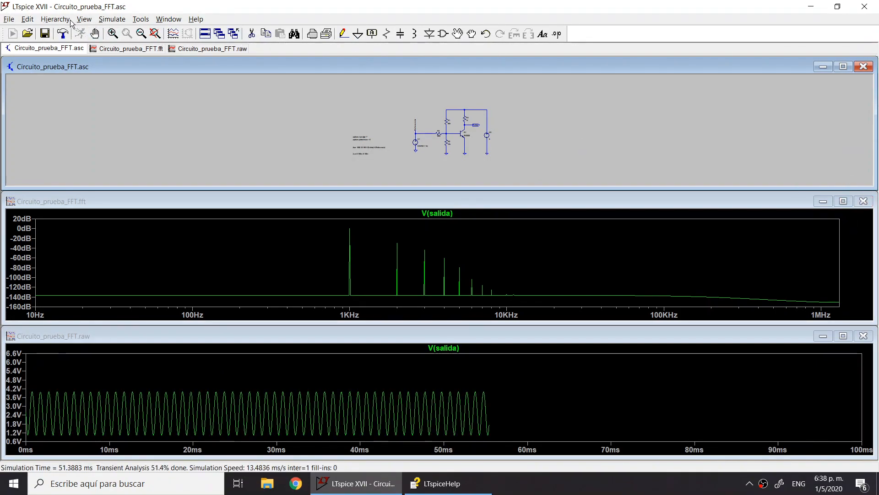
click(84, 19)
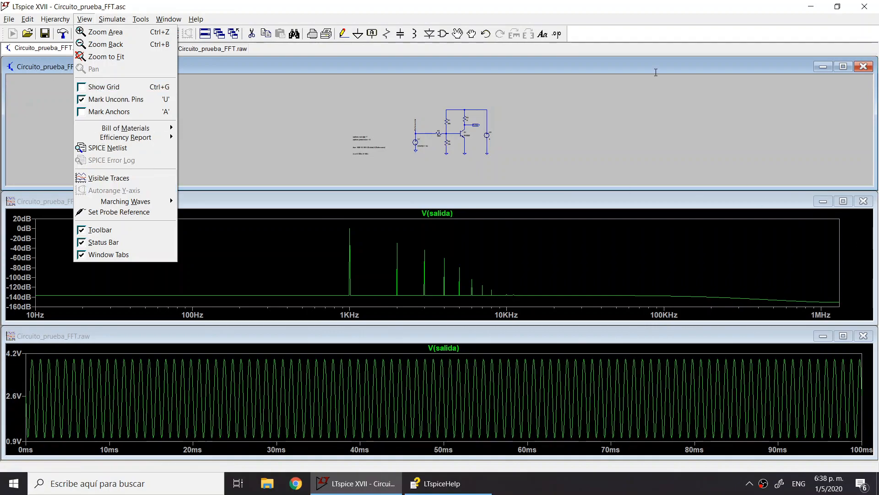
click(121, 193)
click(85, 20)
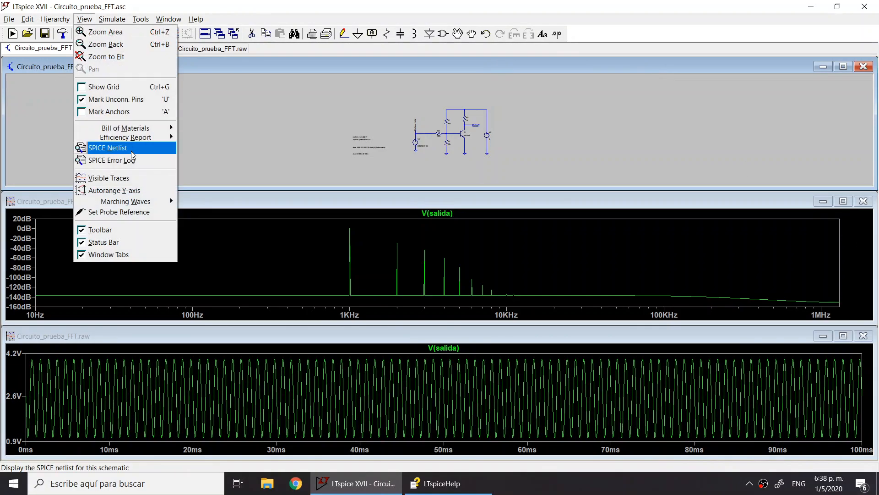
click(108, 159)
Step: Examine the Fourier components of V(referencia) in the log, including the harmonic amplitudes and total harmonic distortion
scroll(416, 209, down, 6)
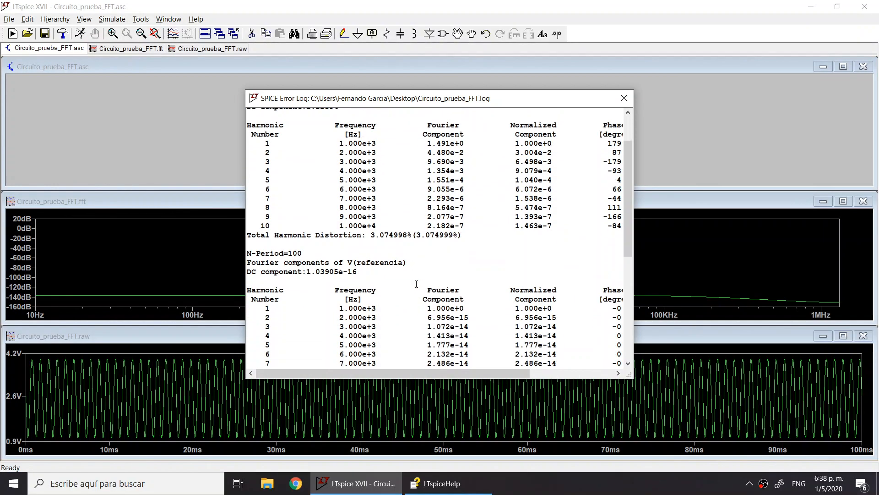
scroll(397, 286, up, 3)
scroll(341, 279, down, 1)
drag(248, 223, 398, 306)
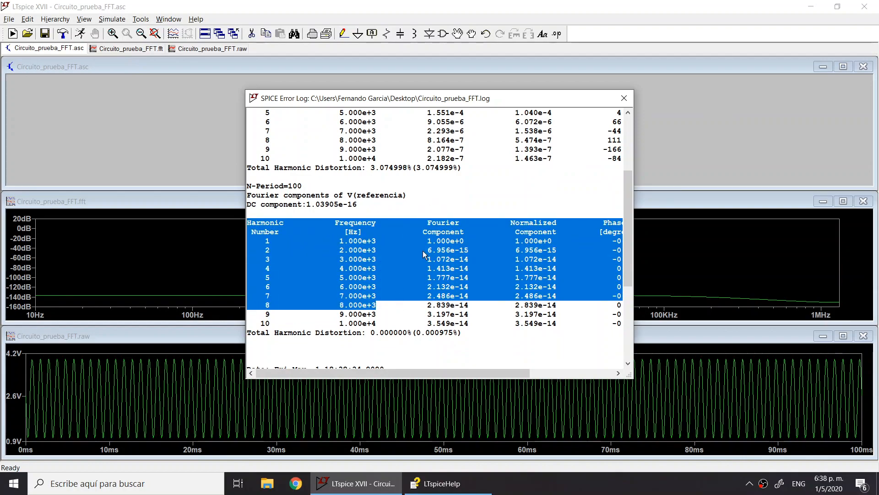
click(374, 277)
drag(429, 250, 479, 257)
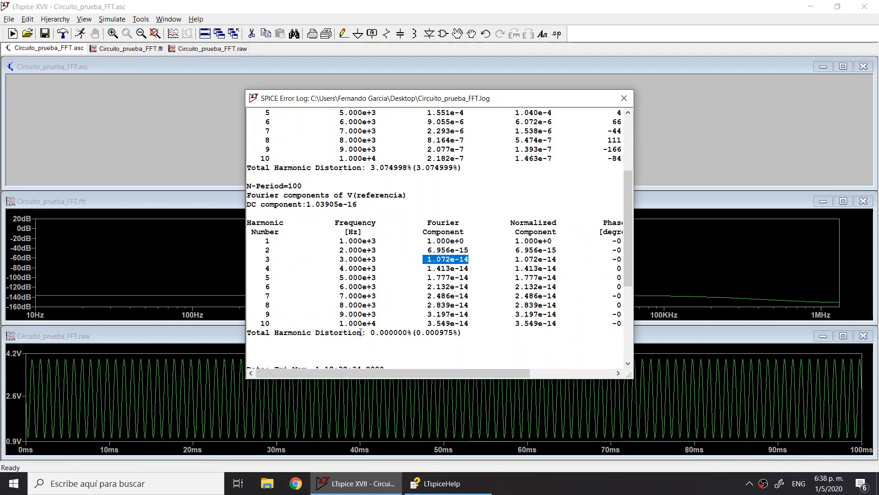
drag(372, 332, 457, 338)
Step: Examine the harmonics and total harmonic distortion of V(salida), then close the log and maximize the schematic
scroll(436, 297, up, 4)
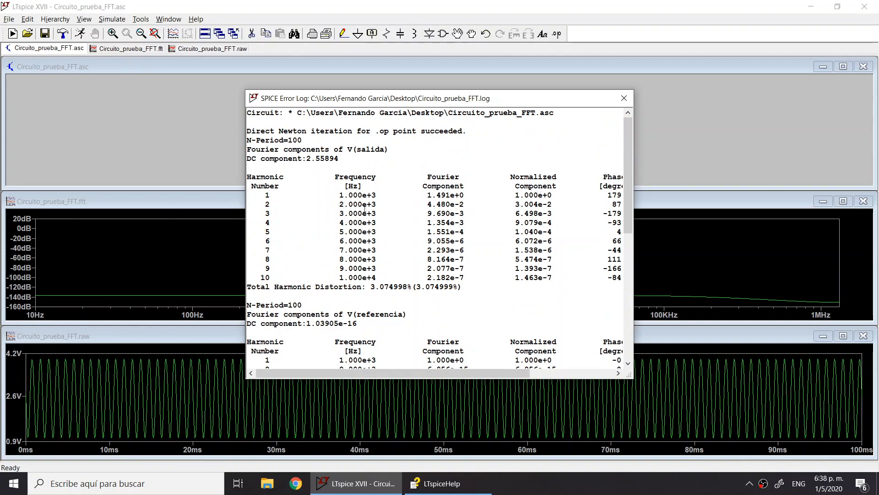
drag(428, 205, 465, 232)
click(435, 209)
drag(369, 288, 458, 287)
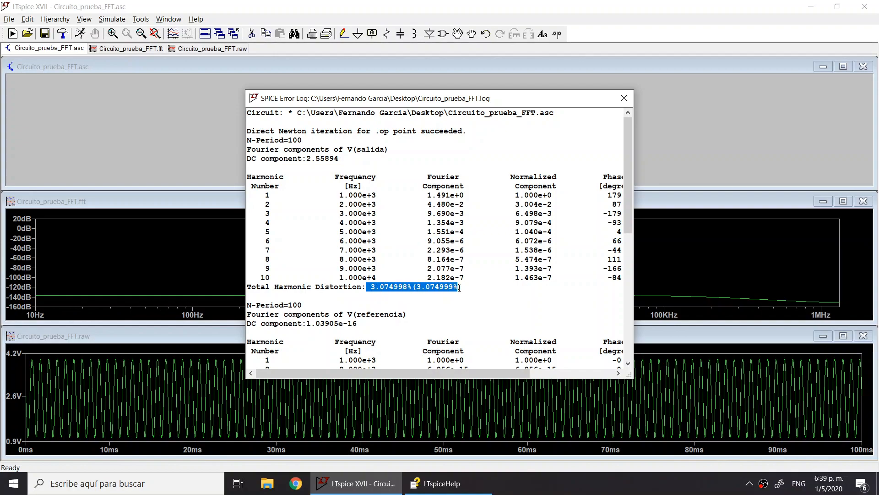
click(626, 104)
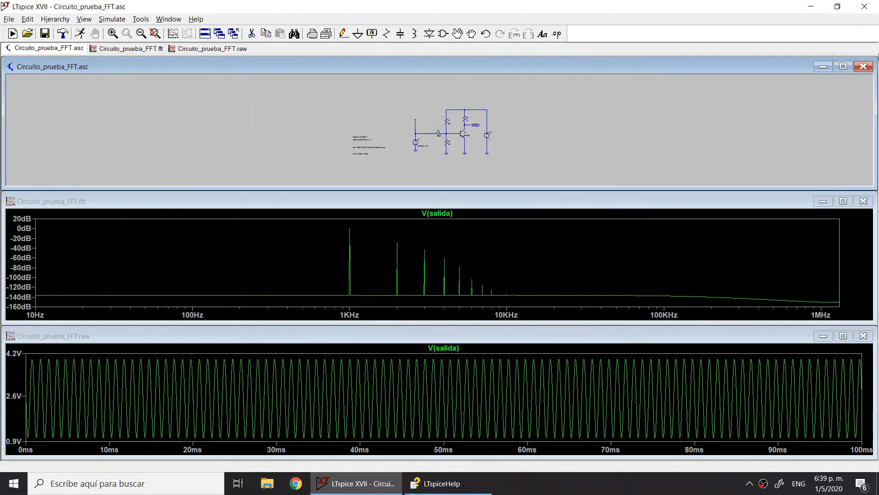
click(844, 67)
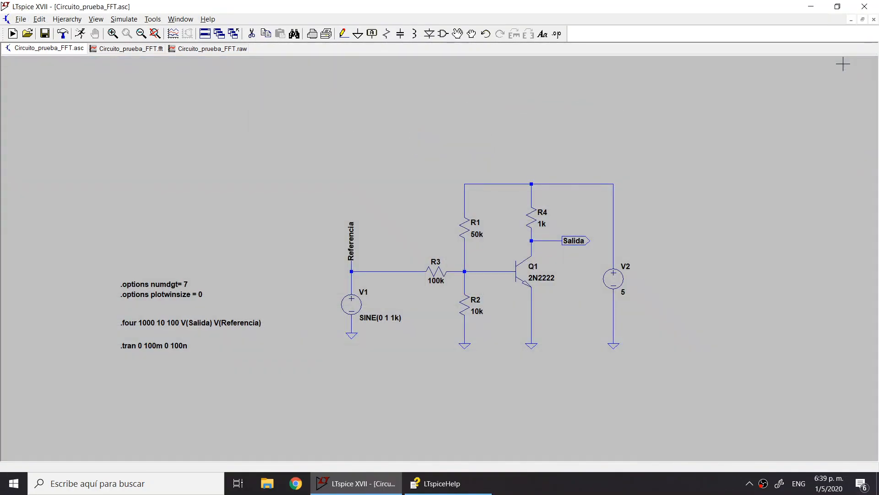